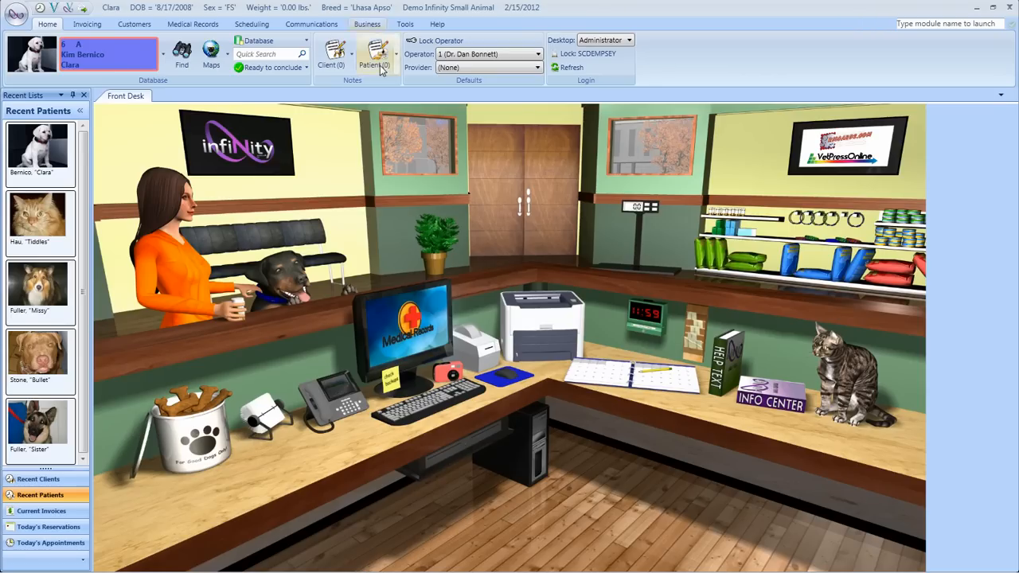
- Launch Lifelearn_ClientEd_Sync.jar from the Lifelearn folder inside the Impromed folder on the desktop
click(977, 7)
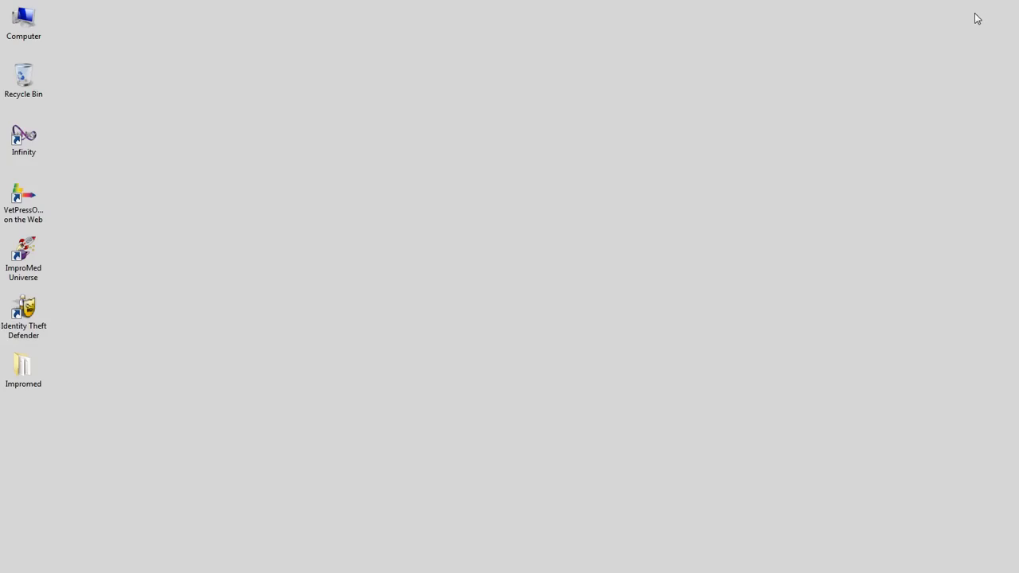
double_click(30, 385)
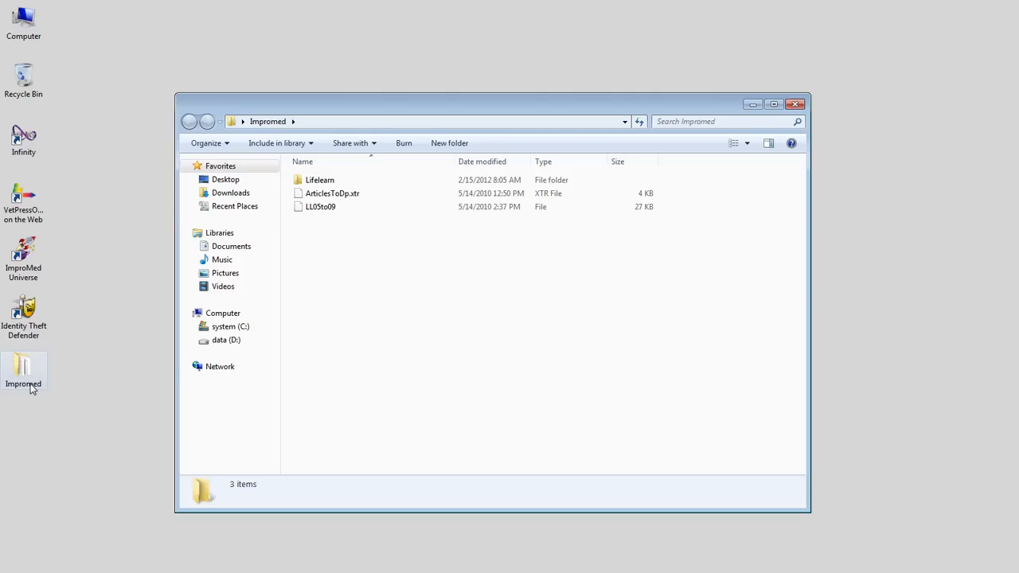
double_click(335, 182)
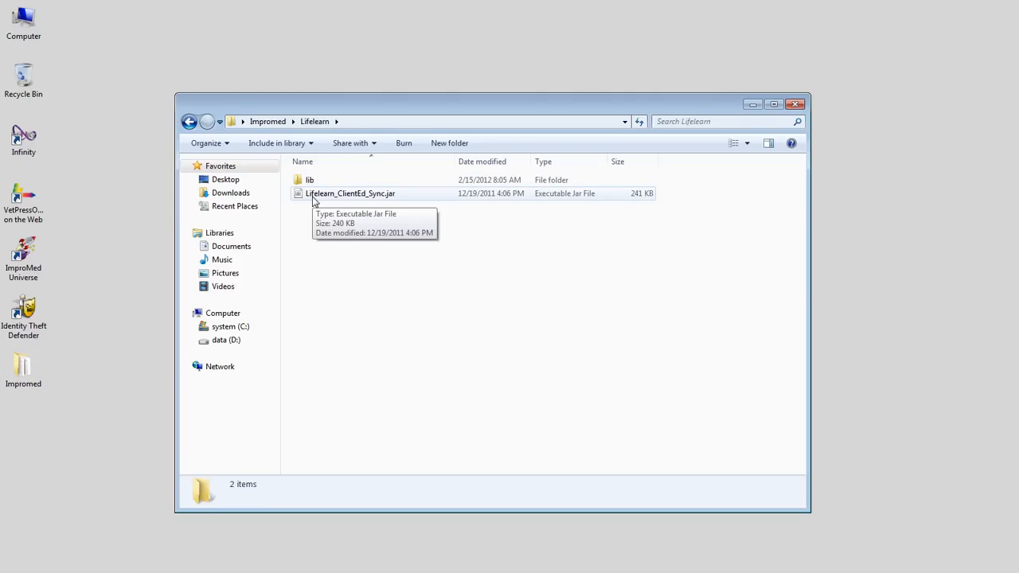
double_click(313, 196)
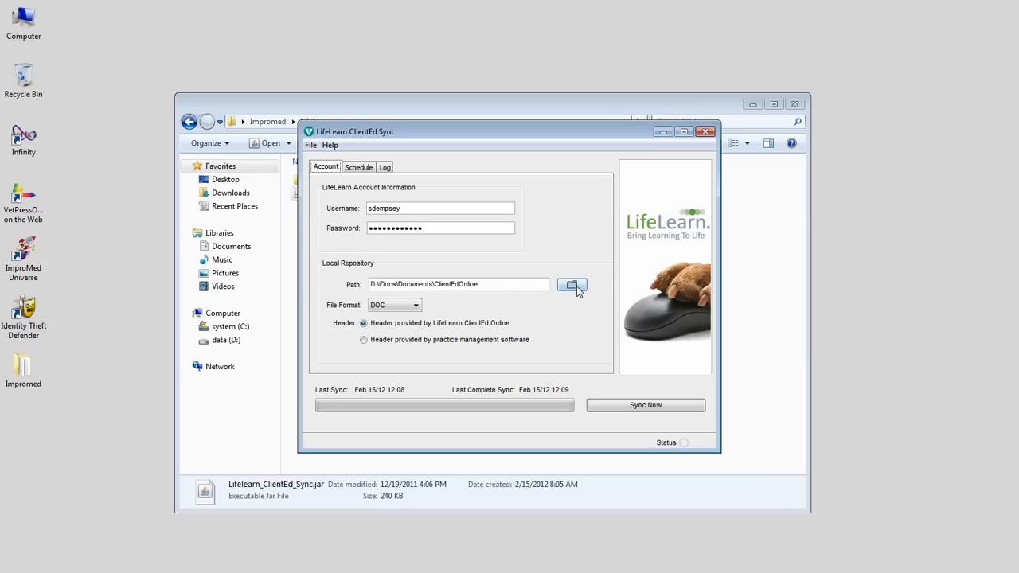
- Choose DOC as the local repository's file format and save a daily sync schedule at 12 AM
click(415, 308)
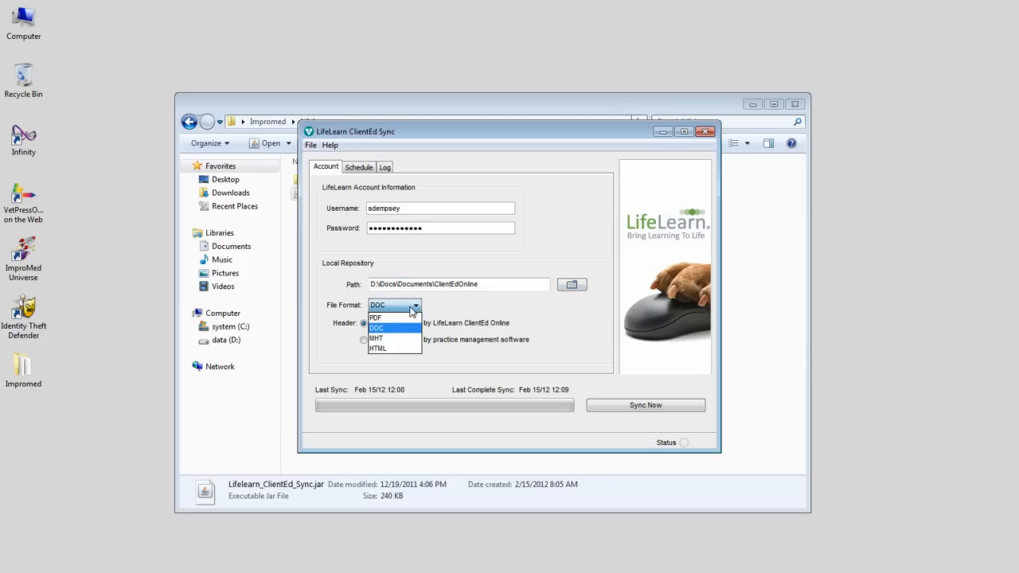
click(399, 329)
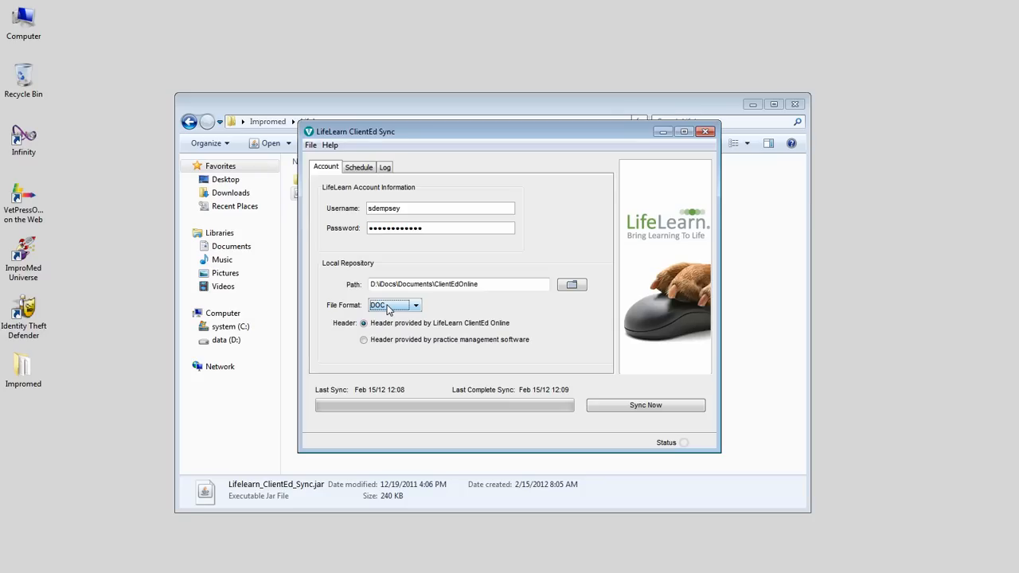
click(357, 168)
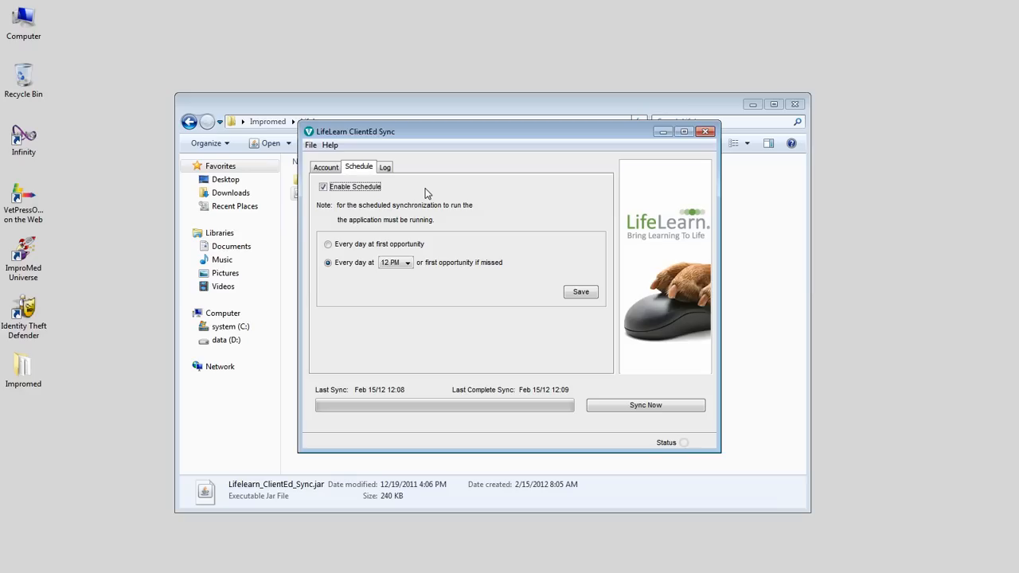
click(408, 263)
scroll(396, 294, up, 4)
click(398, 274)
click(575, 293)
- Run the ClientEd synchronization immediately, and close the sync tool and the Lifelearn folder once it completes
click(626, 408)
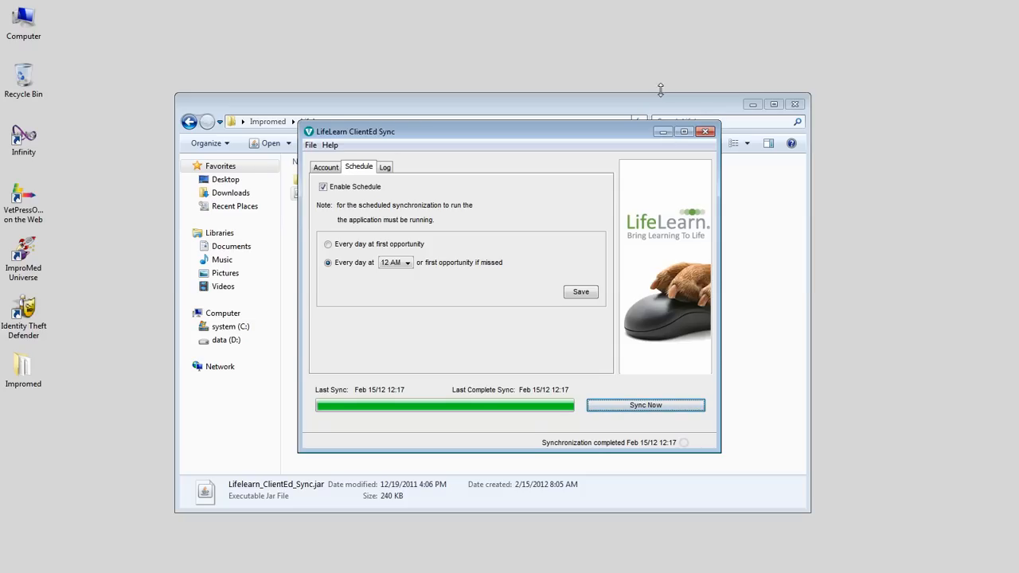
click(705, 131)
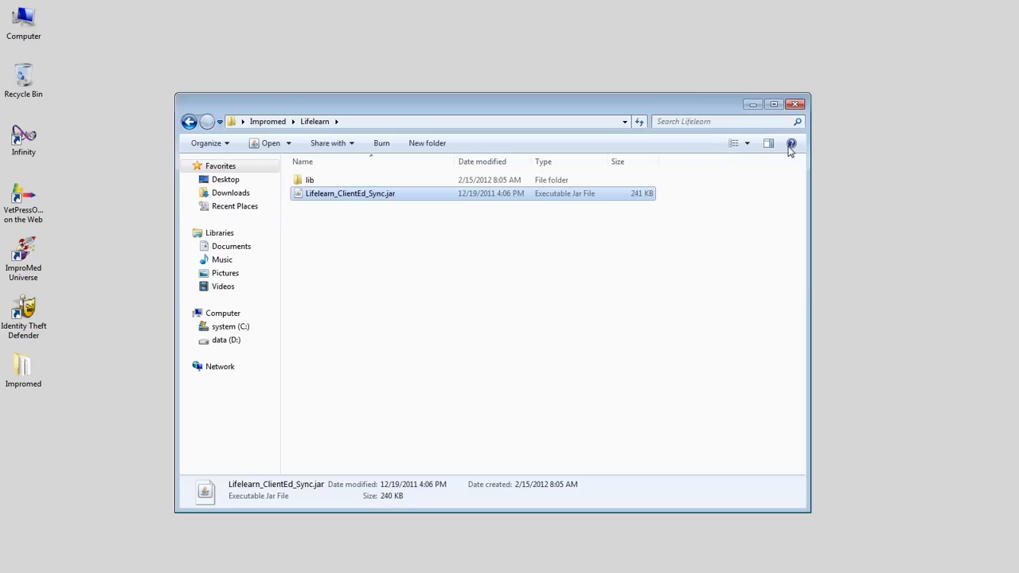
click(795, 104)
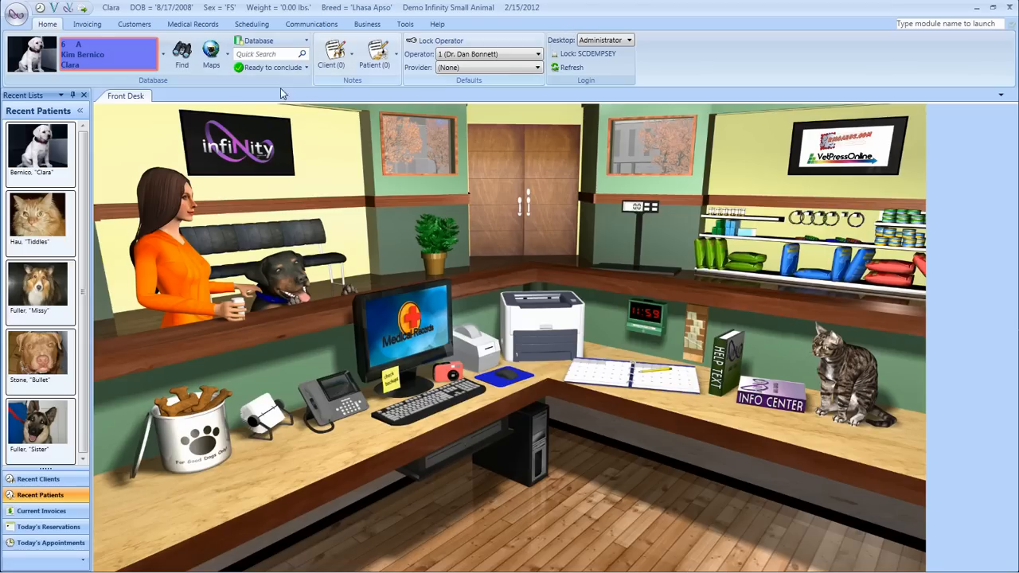
- Enable the use of LifeLearn ClientEd Online Documents in the Infinity Global Preferences and save the setting
click(16, 15)
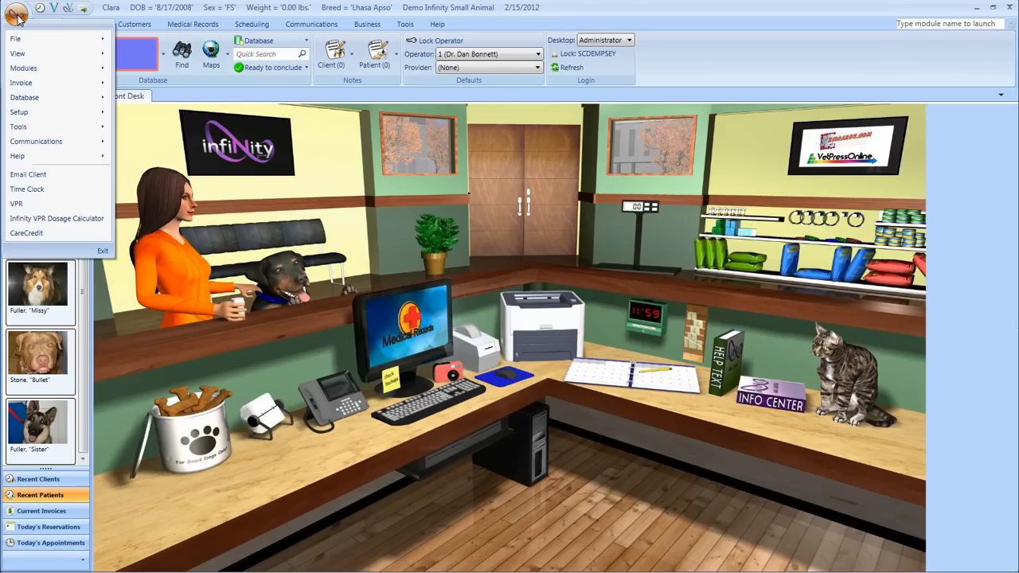
mouse_move(21, 38)
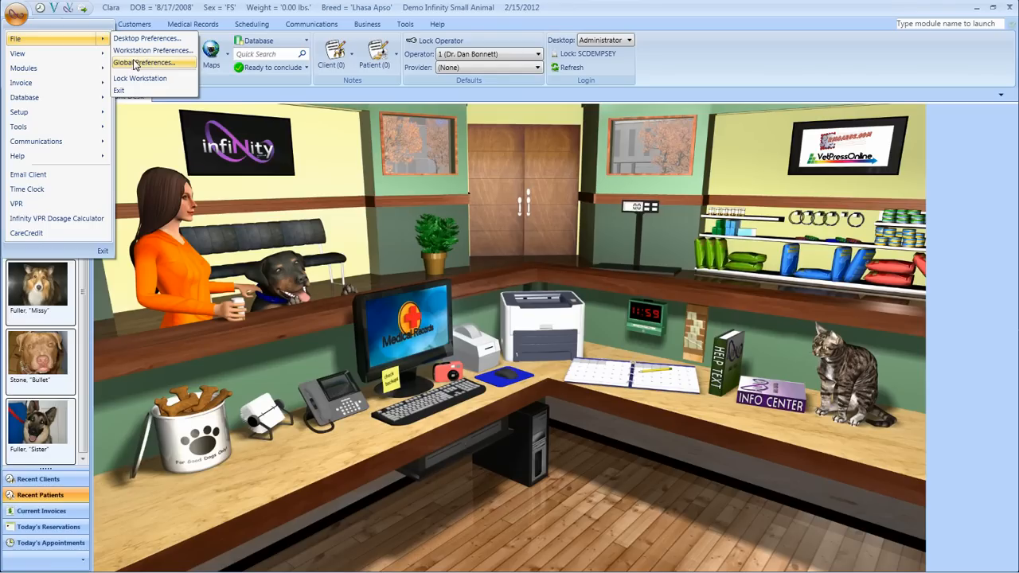
click(135, 64)
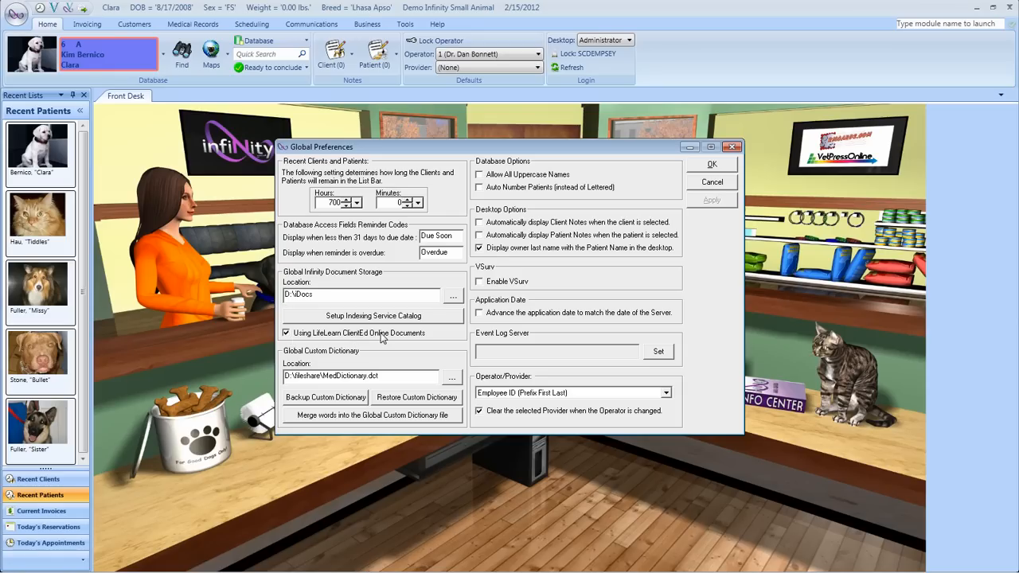
click(339, 333)
click(326, 333)
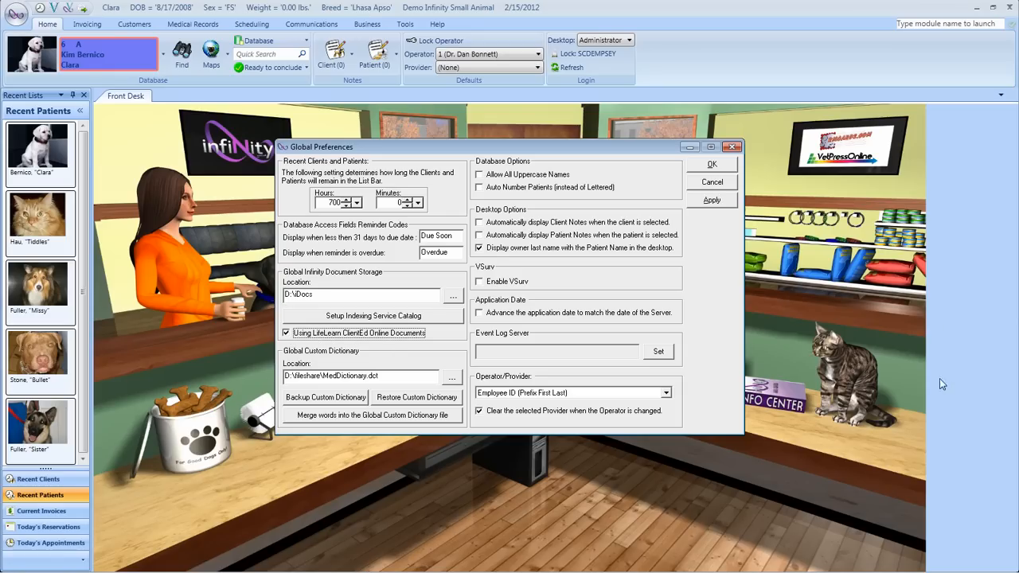
click(713, 164)
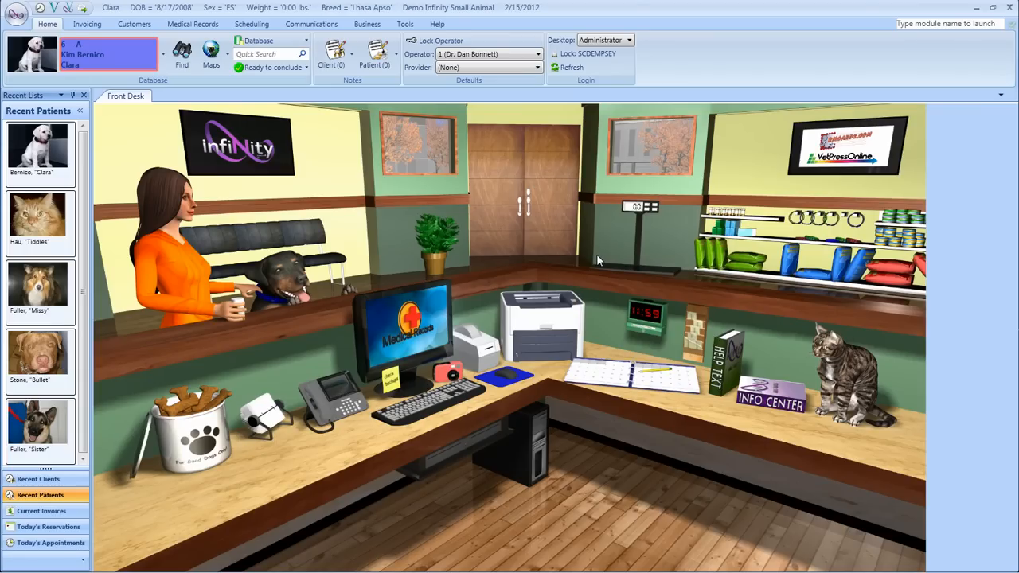
- Open the Documents module from the Front Desk and select the current client's patient
click(535, 317)
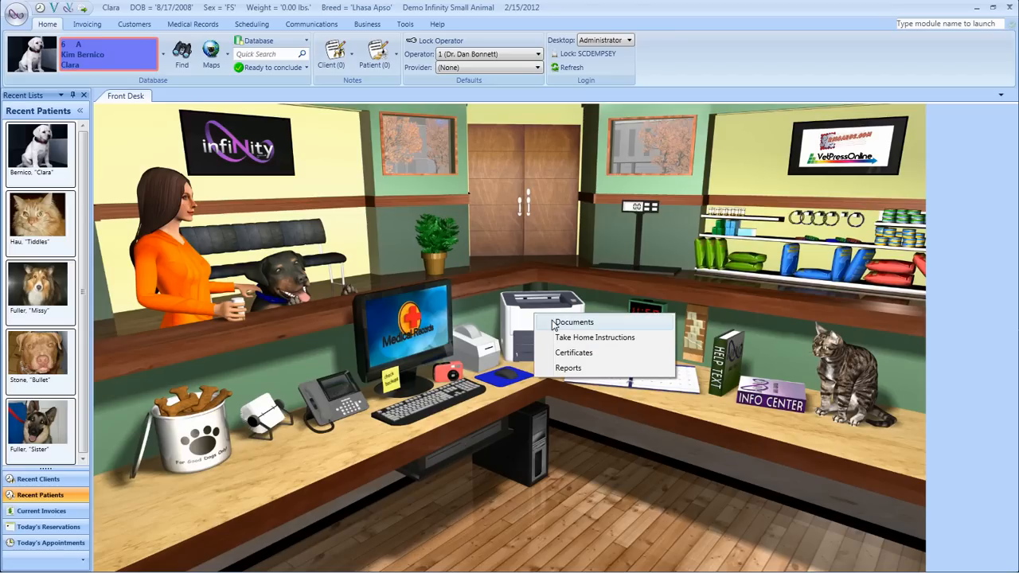
click(553, 323)
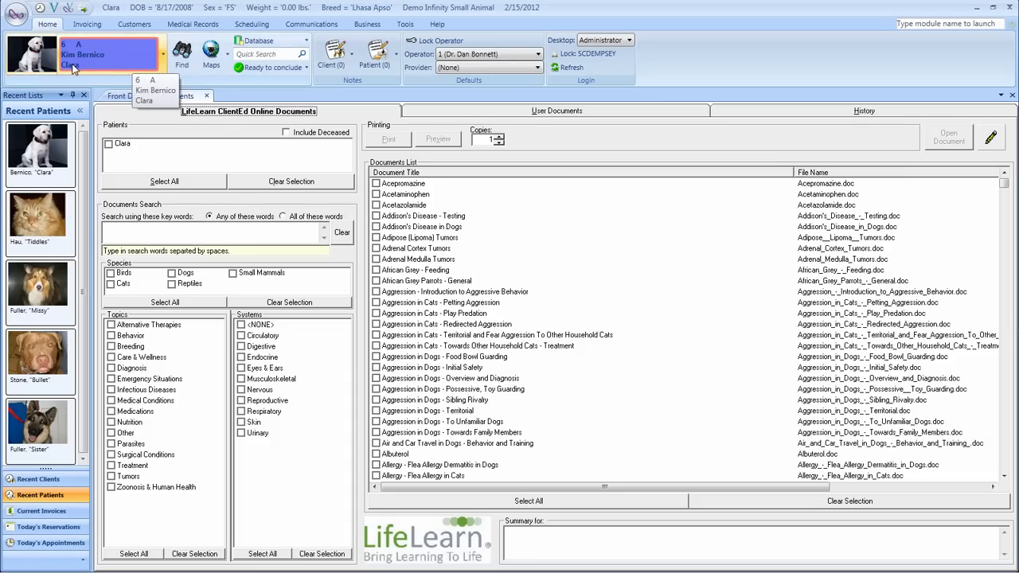
click(109, 146)
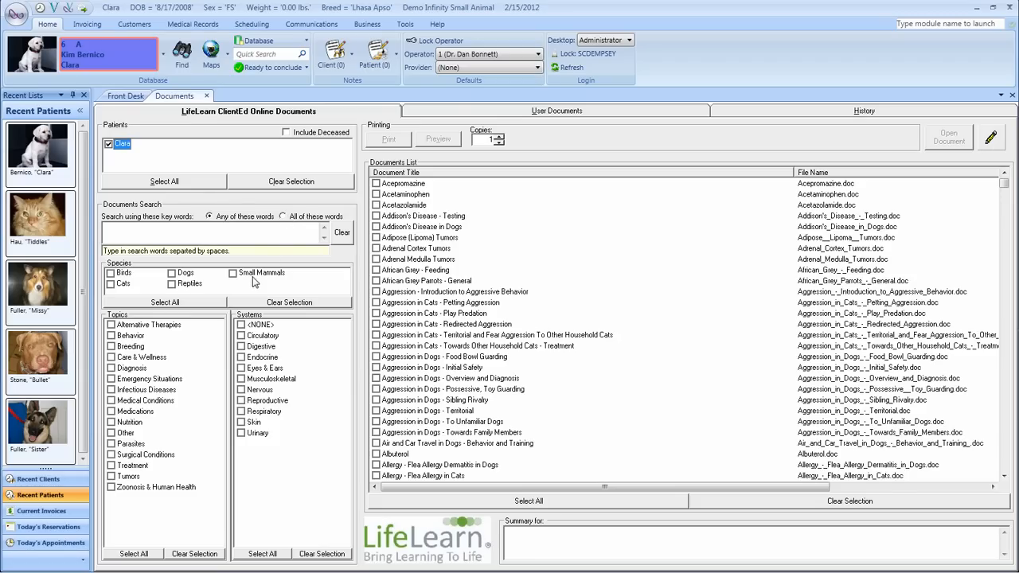
- Try the species filter with Dogs, Cats and all species, and clear the species selection
click(171, 274)
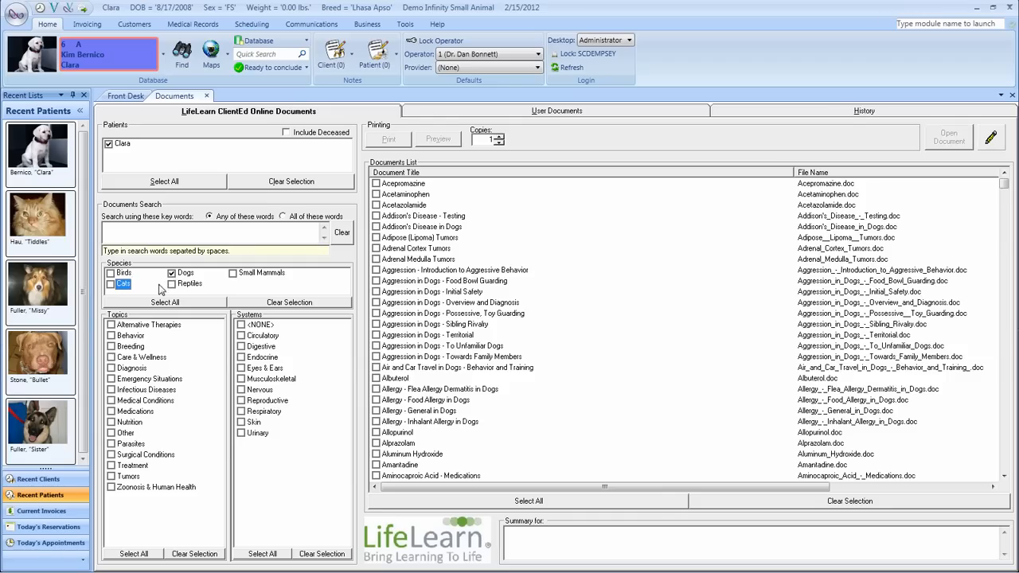
click(110, 284)
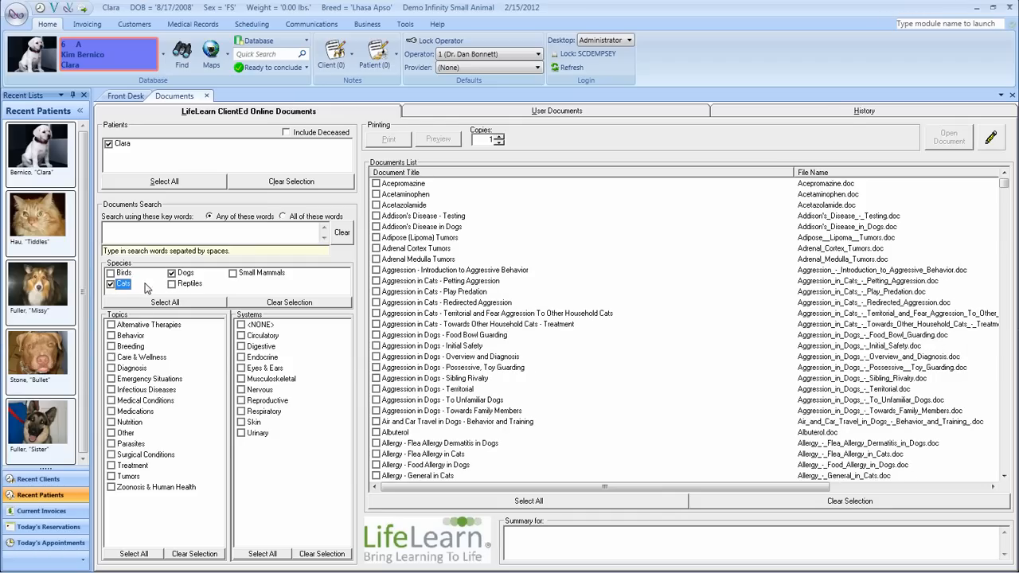
click(186, 305)
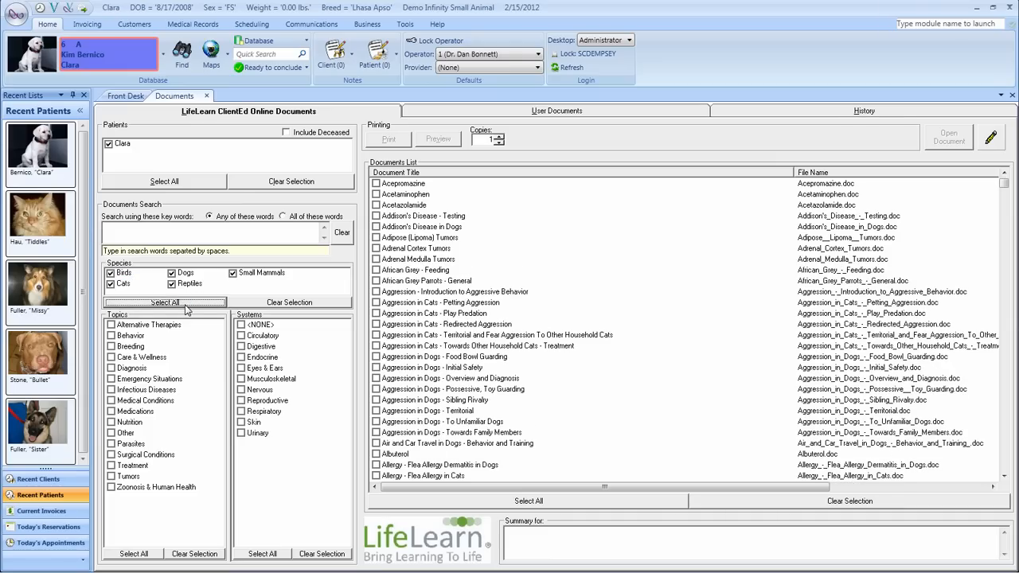
click(254, 305)
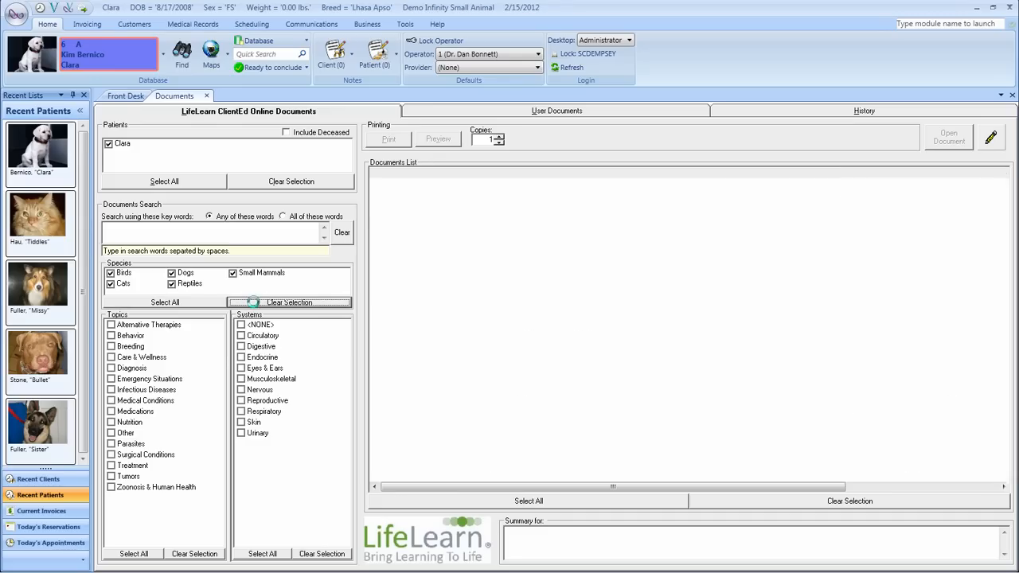
- Filter the LifeLearn documents list to the Dogs species
click(172, 275)
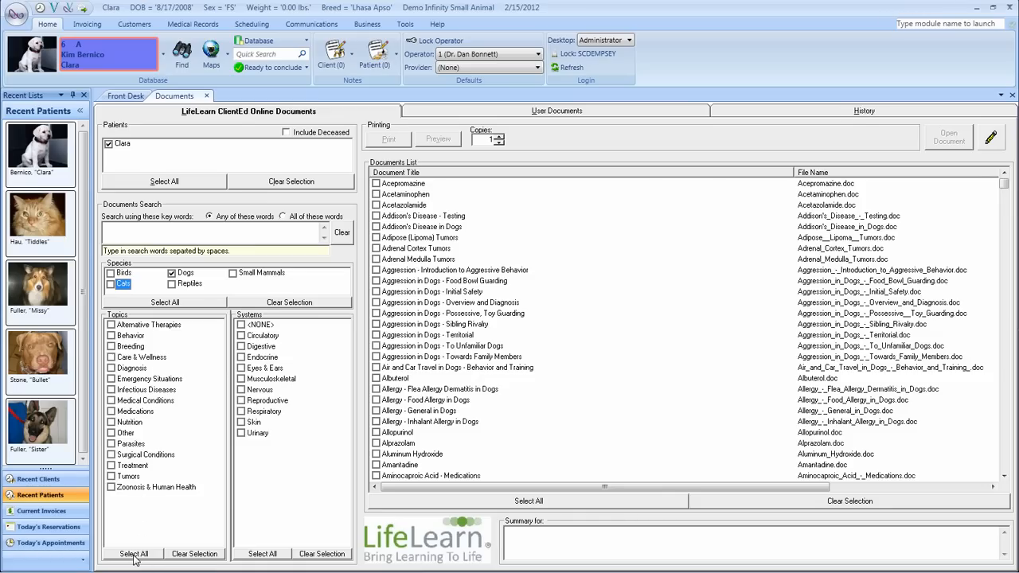
- Try the topic filters Behavior, Infectious Diseases, Medications and Nutrition, and clear the topic selection
click(111, 336)
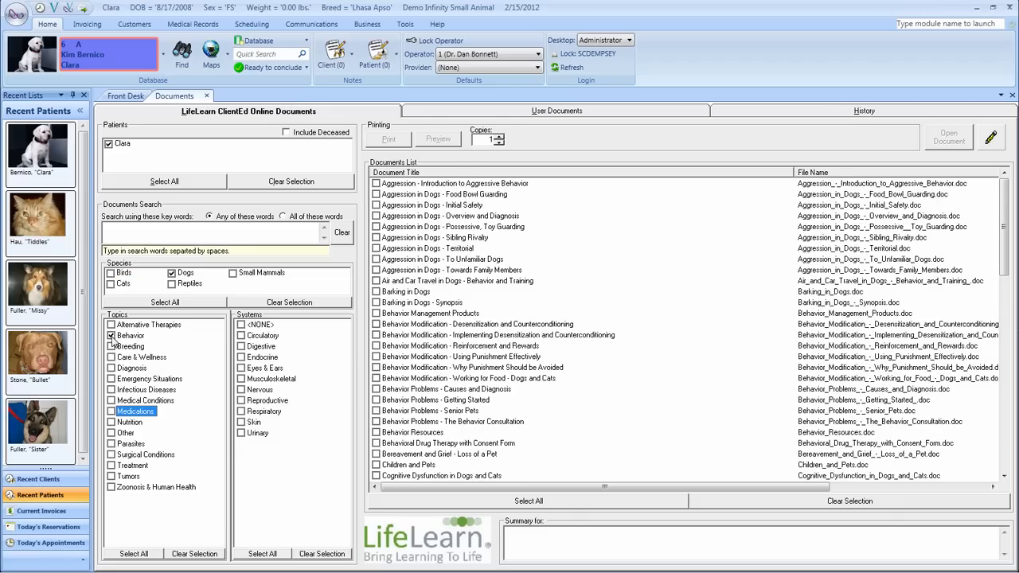
click(111, 390)
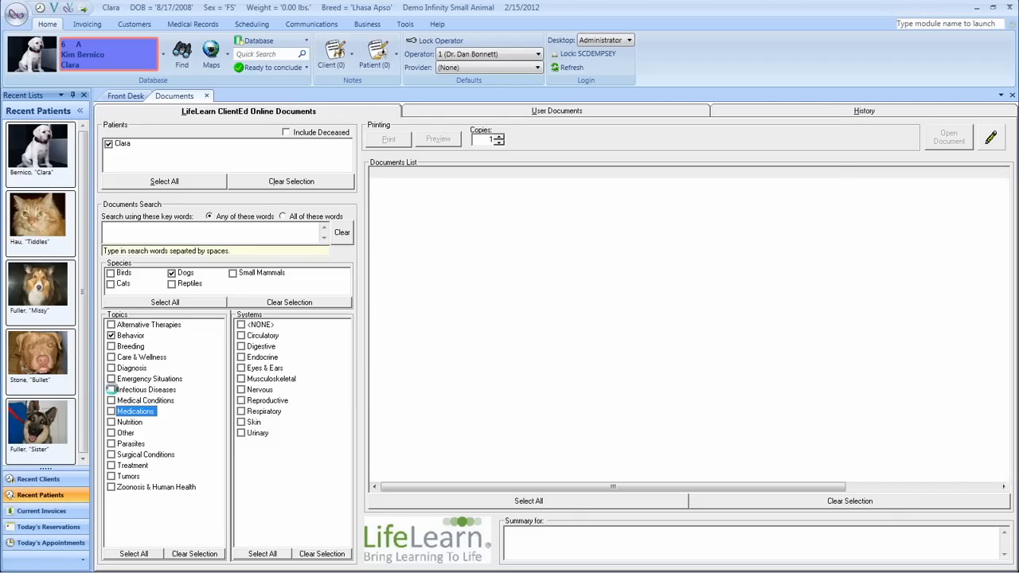
click(111, 412)
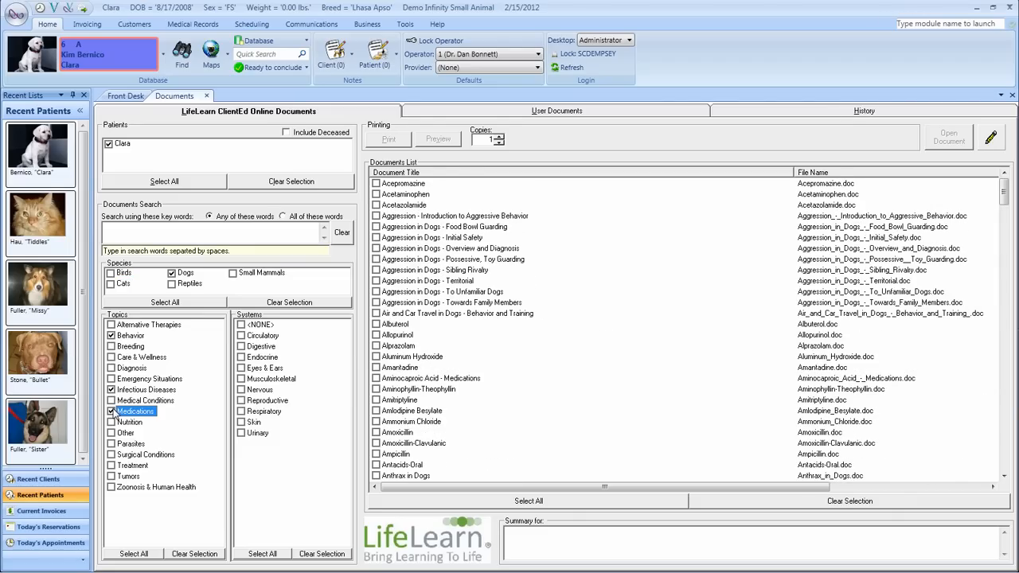
click(111, 421)
click(175, 553)
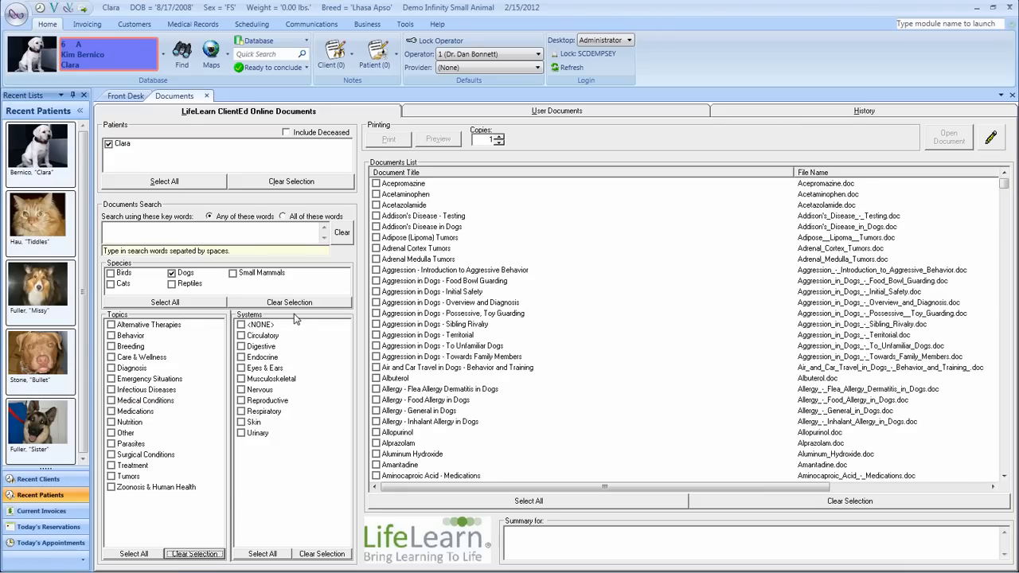
- Narrow the dog documents to the Circulatory system and select the Anemia in Dogs document
click(241, 337)
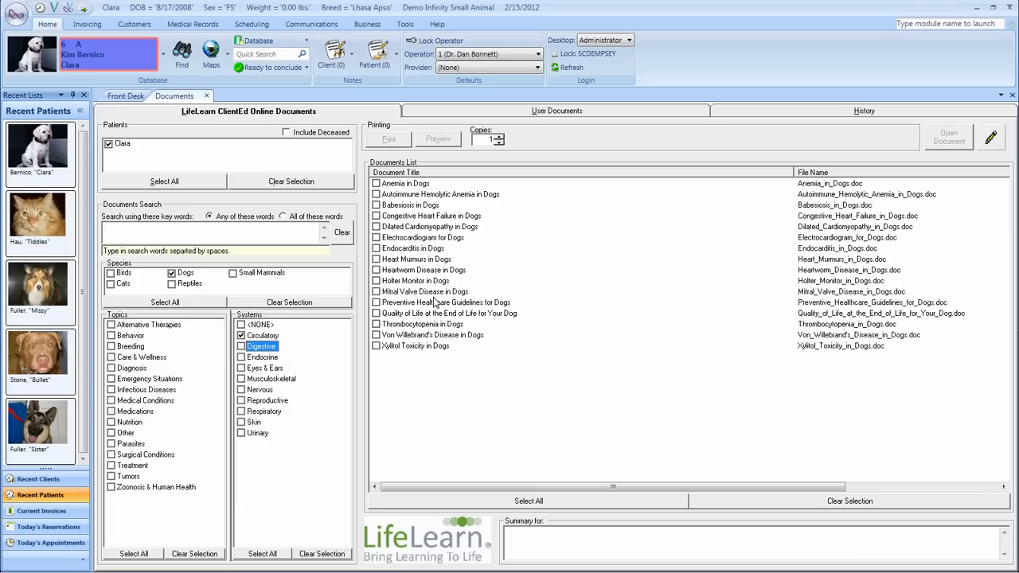
click(376, 183)
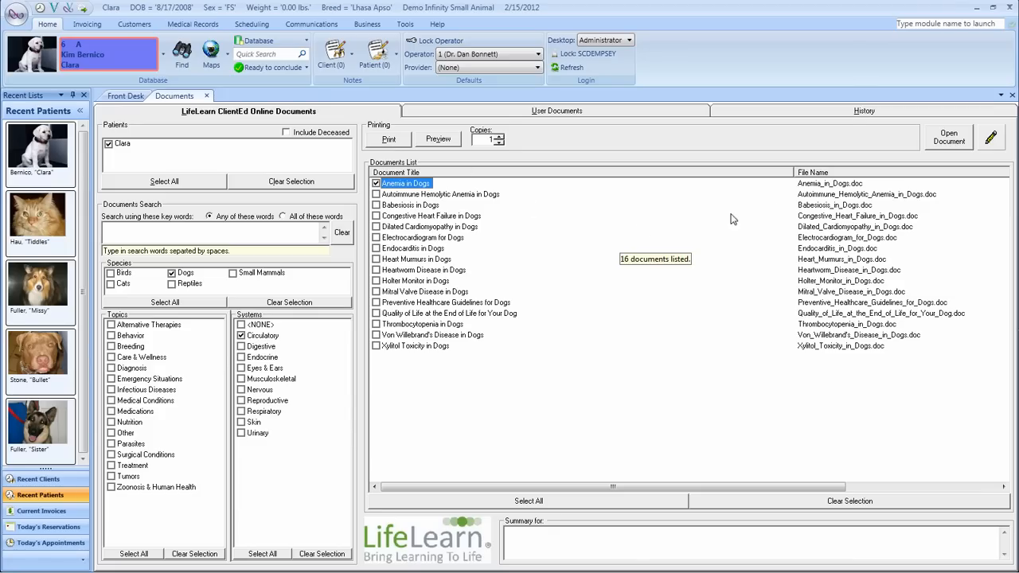
- Configure the Documents settings to save a link to the document in Medical Records
click(992, 141)
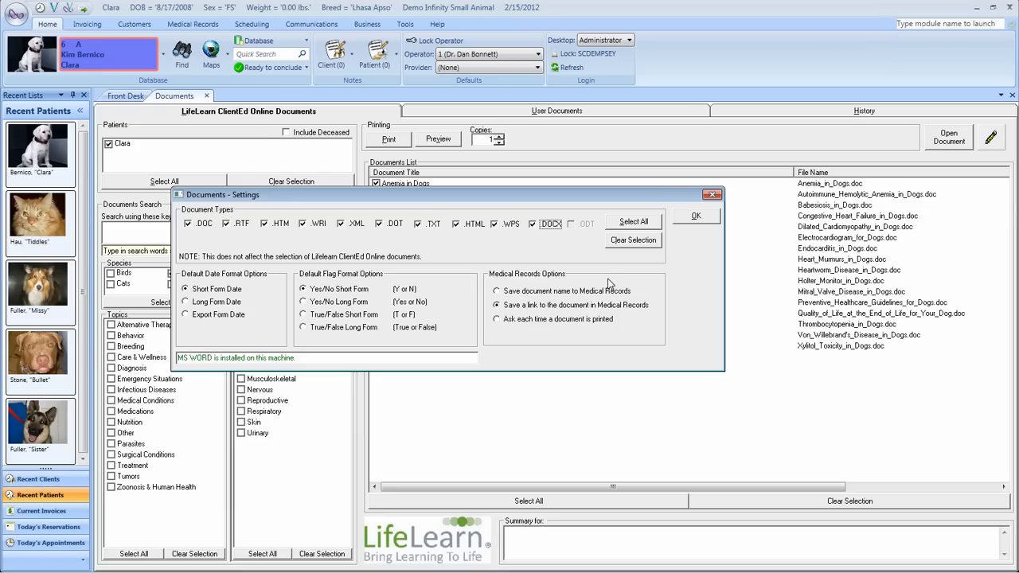
click(541, 319)
click(514, 306)
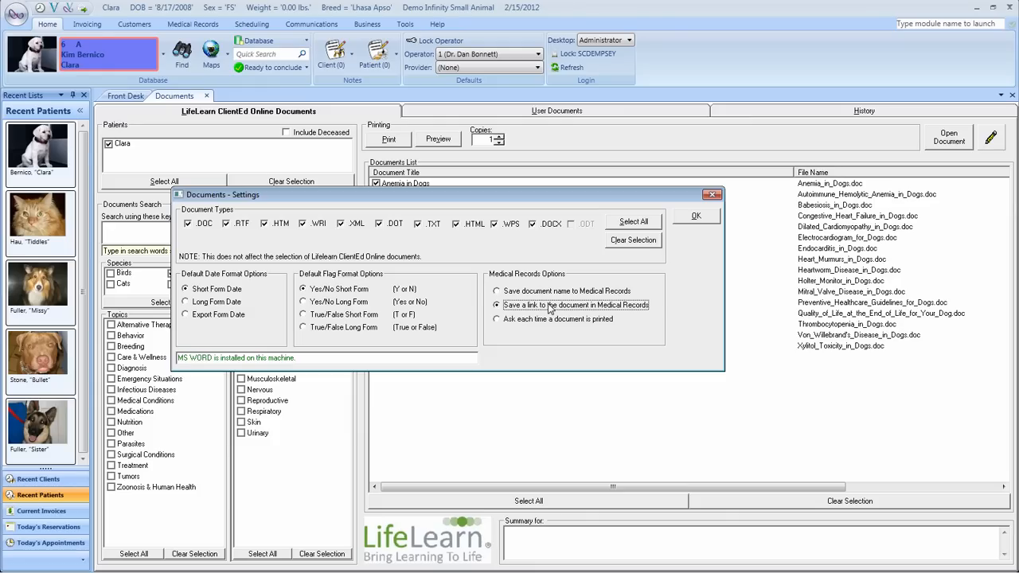
click(697, 217)
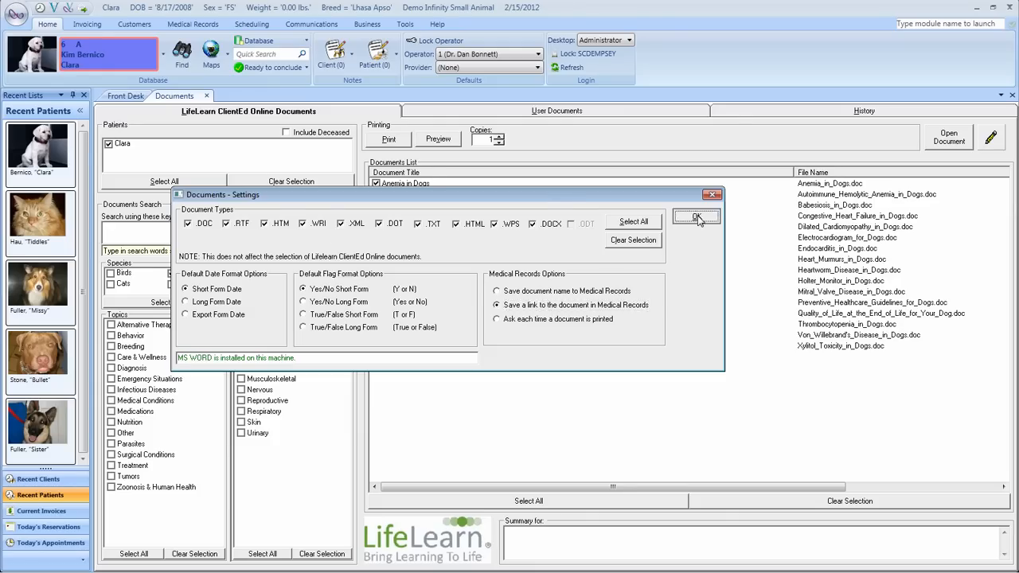
- Preview the Anemia in Dogs document for the patient with the first listed doctor as the provider
click(376, 184)
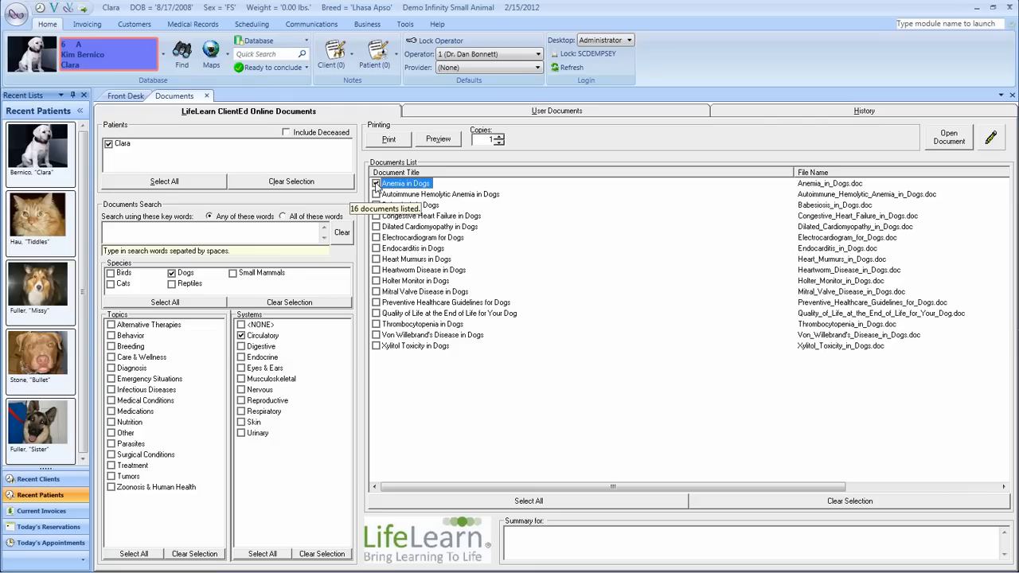
click(437, 139)
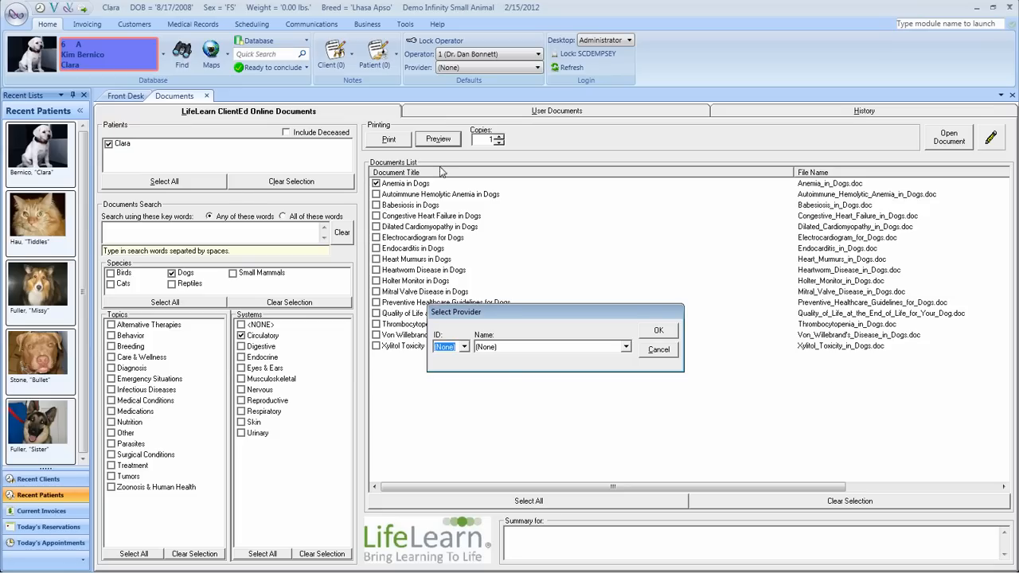
click(495, 347)
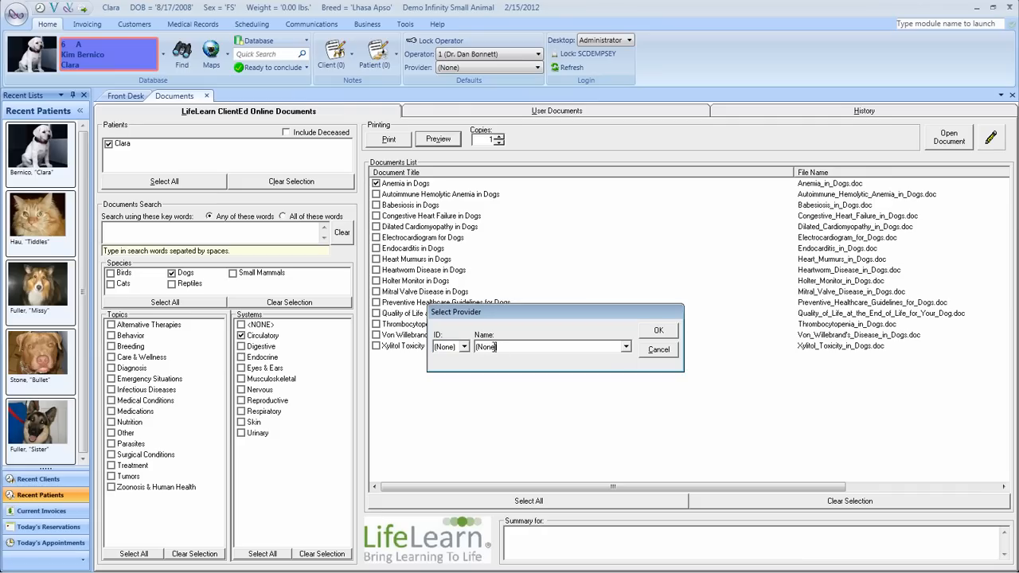
click(625, 347)
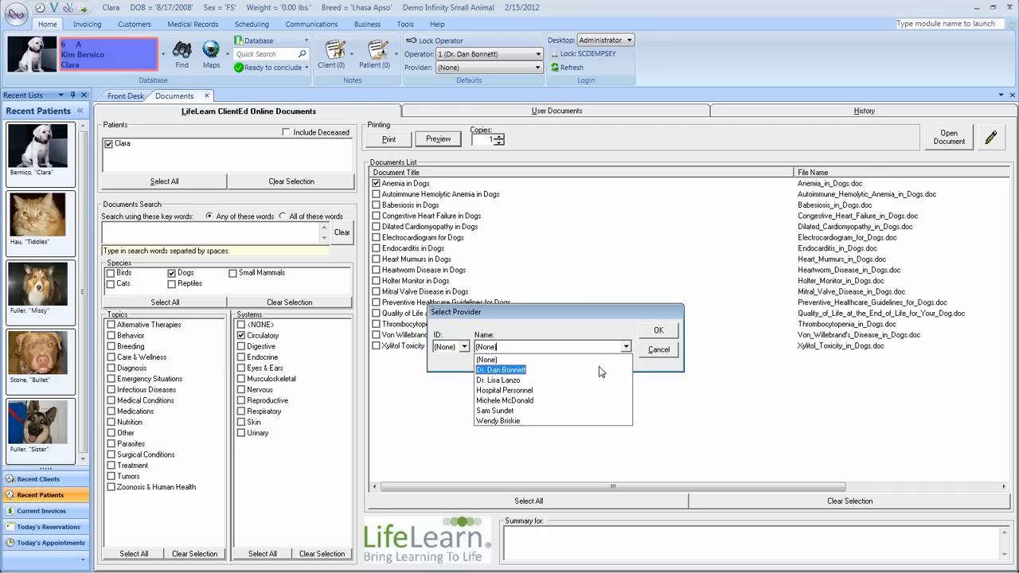
click(604, 370)
click(659, 331)
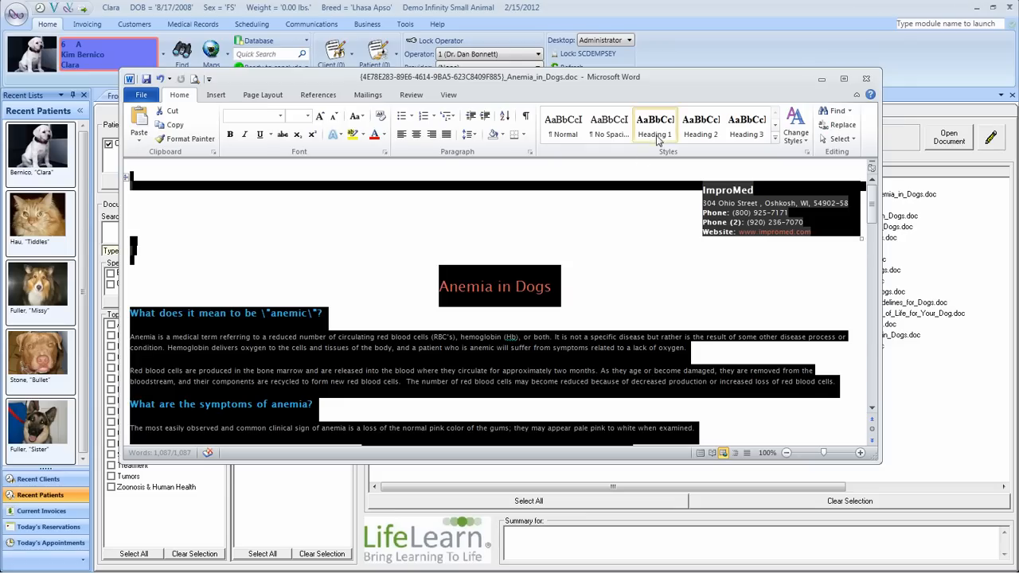
- Maximize the previewed Anemia in Dogs document, read through its sections and close it
double_click(670, 83)
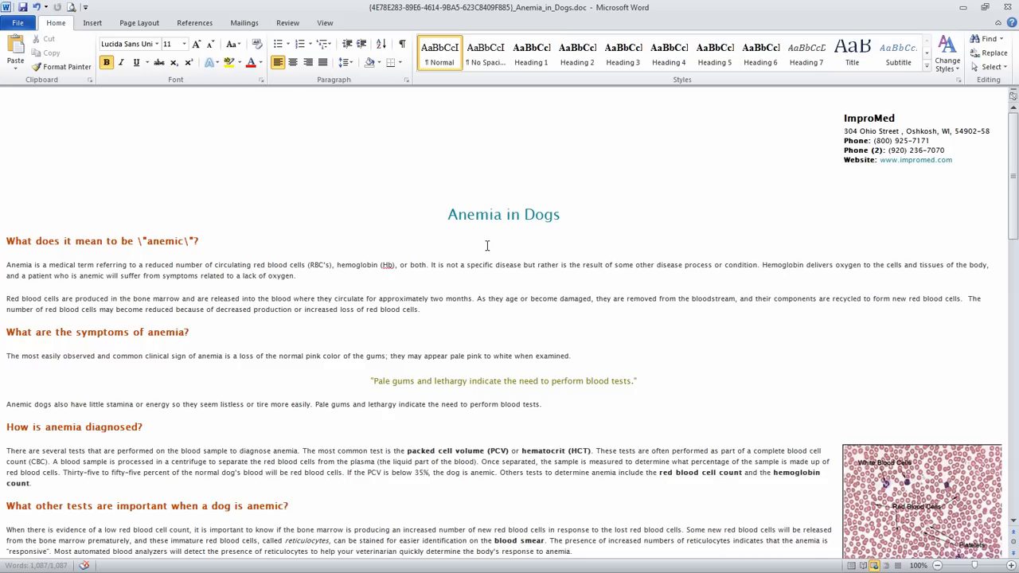
scroll(485, 244, down, 5)
scroll(484, 246, down, 8)
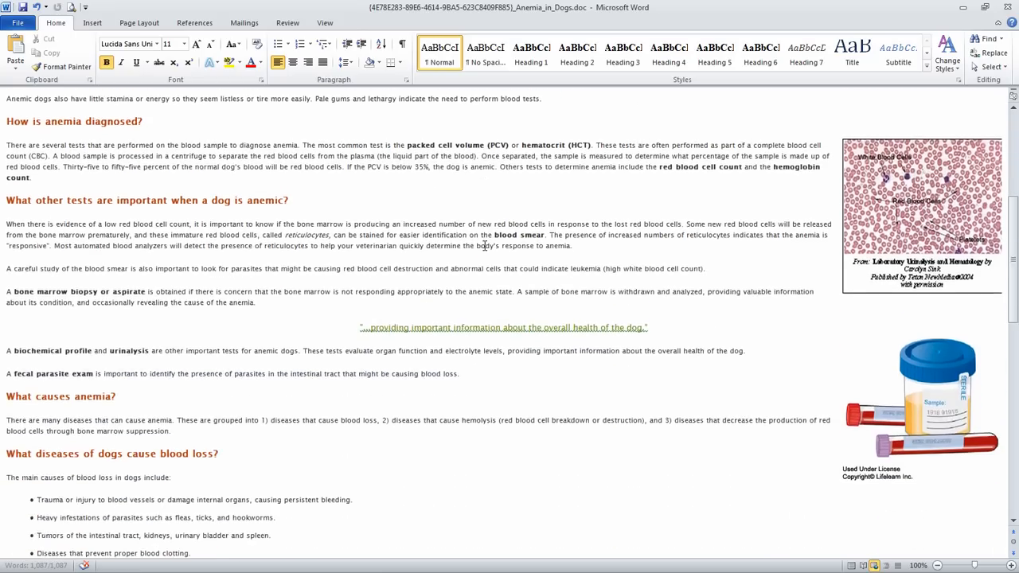
scroll(484, 246, down, 3)
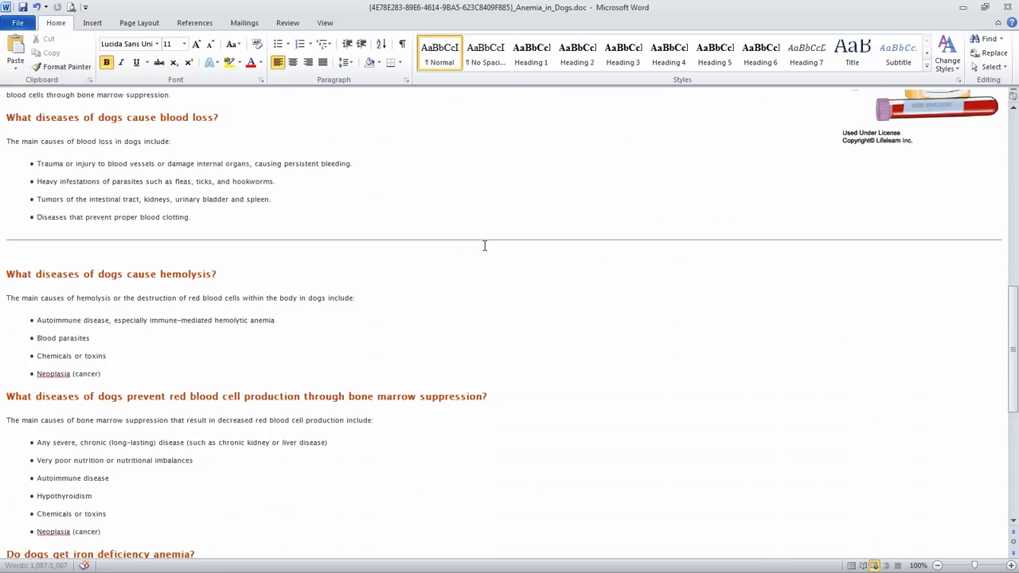
scroll(484, 246, down, 2)
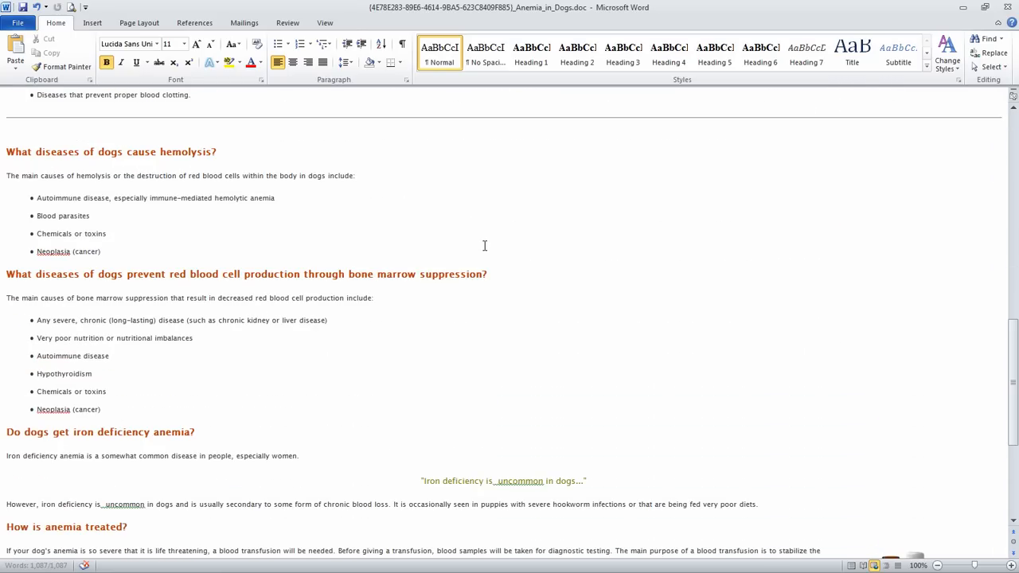
click(70, 7)
click(125, 79)
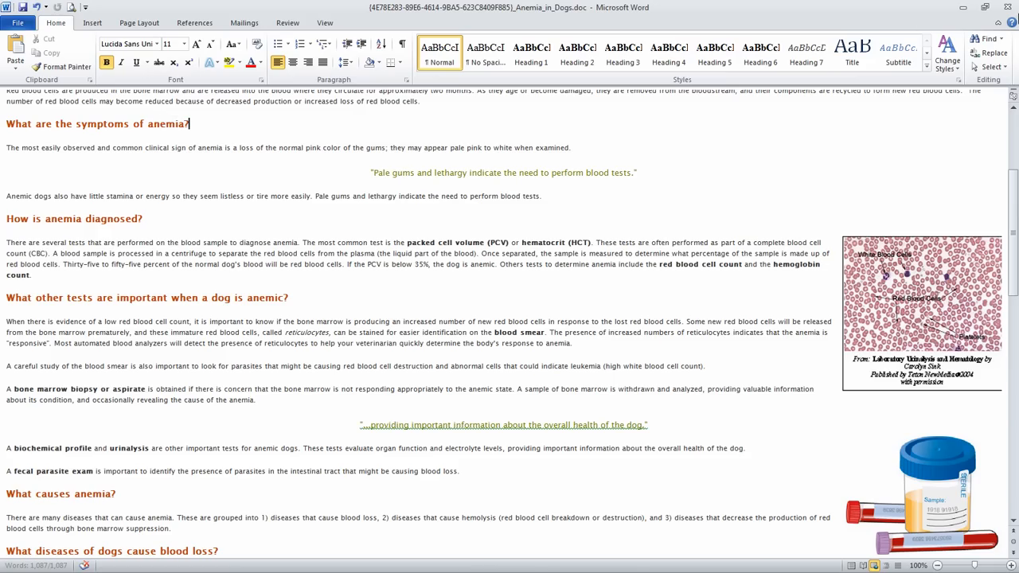
click(1008, 10)
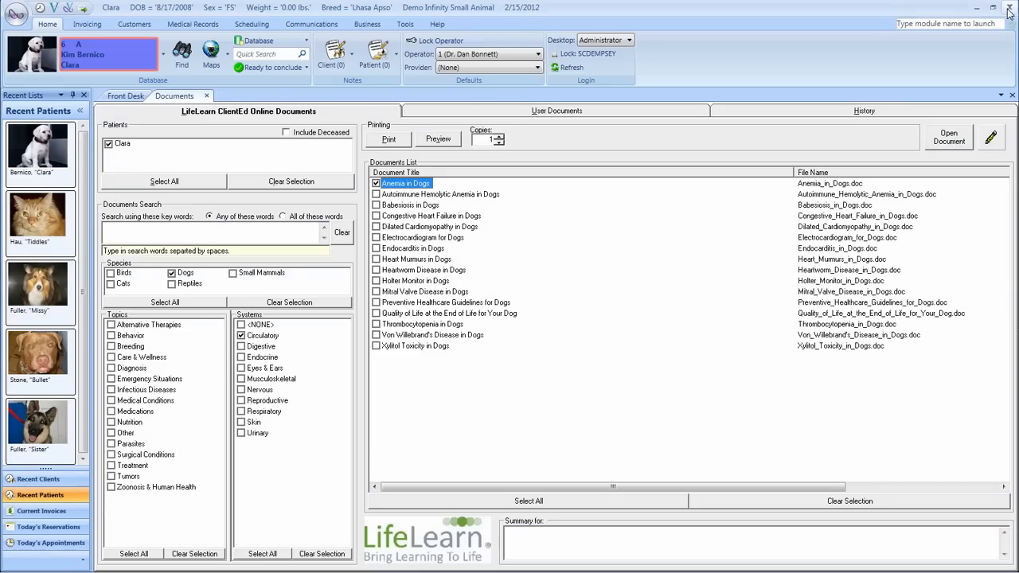
- Check the Anemia_in_Dogs.doc entry in the document history and review the Medical Records options in the Documents settings
click(865, 112)
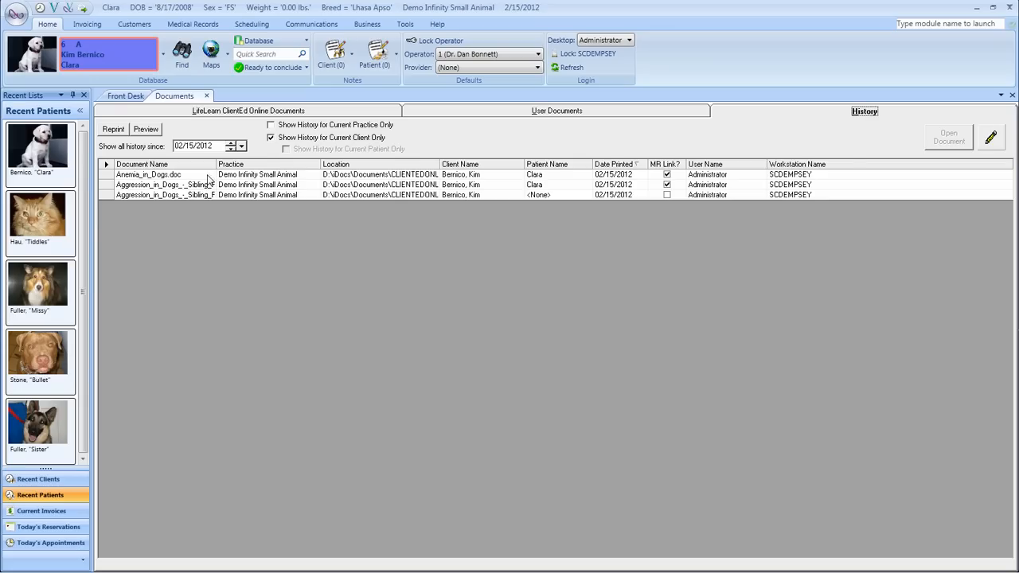
click(144, 177)
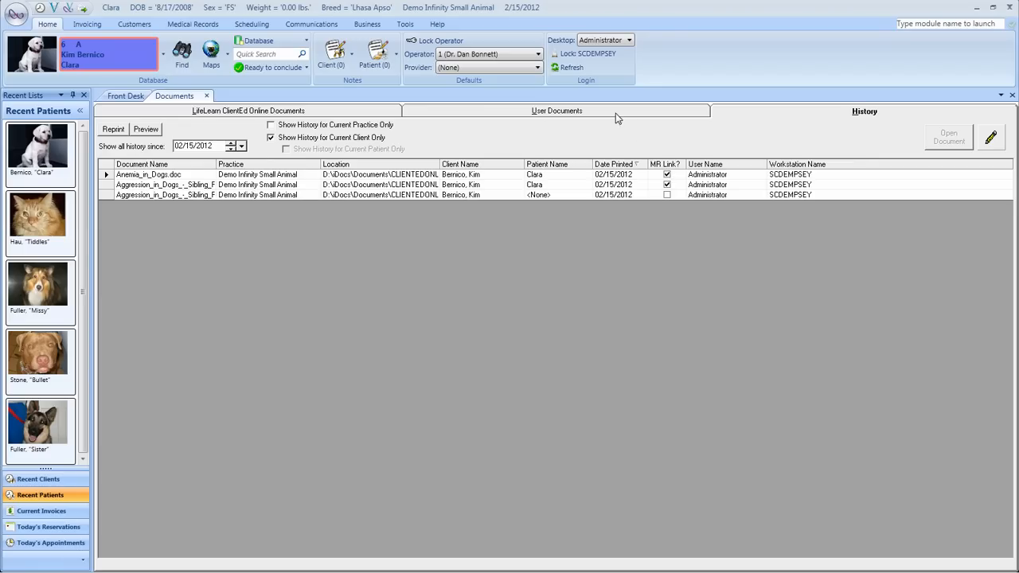
click(992, 139)
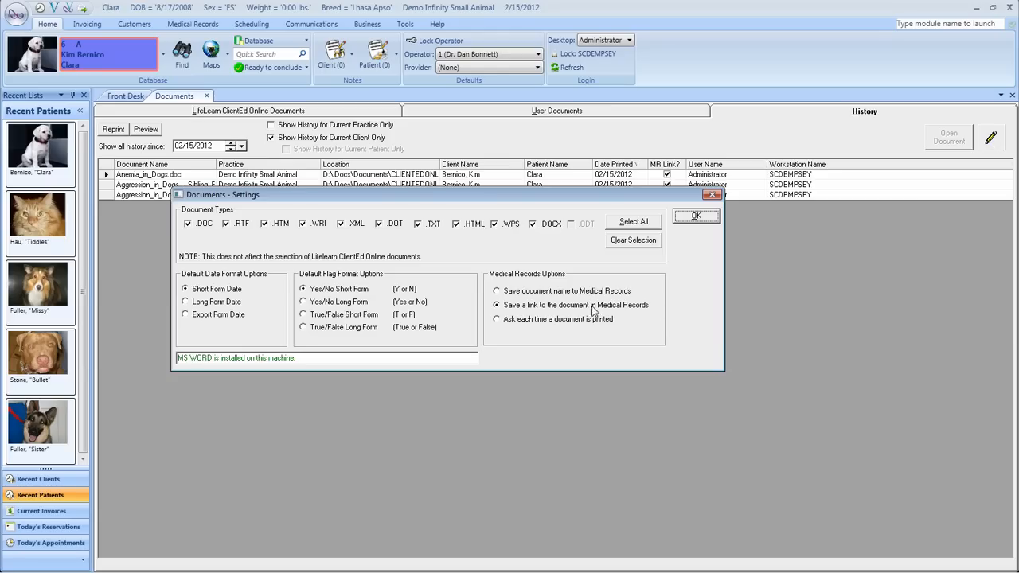
click(713, 197)
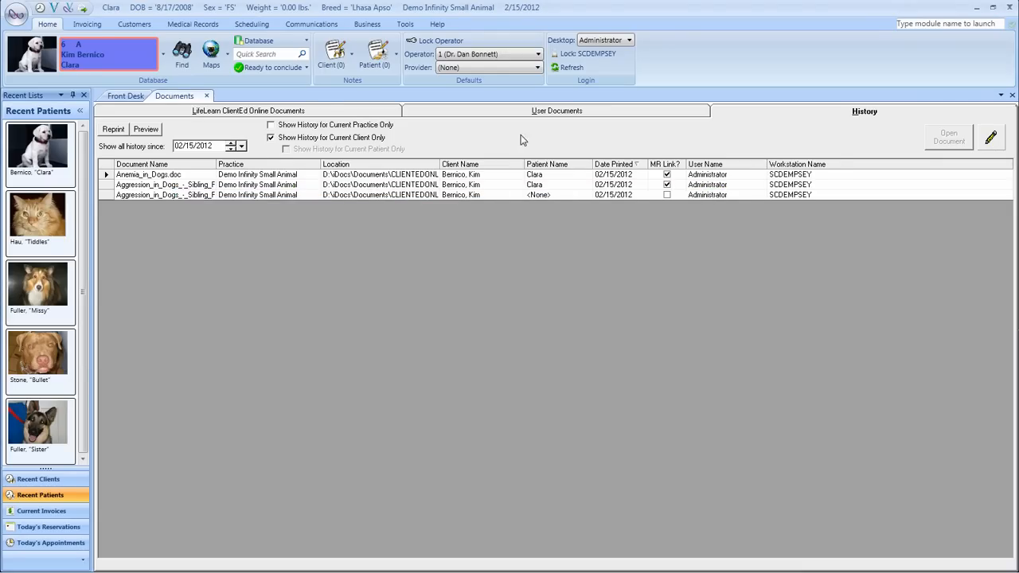
- Show only the Link entries in the patient's Medical Records and open the Anemia_in_Dogs.doc record
click(136, 102)
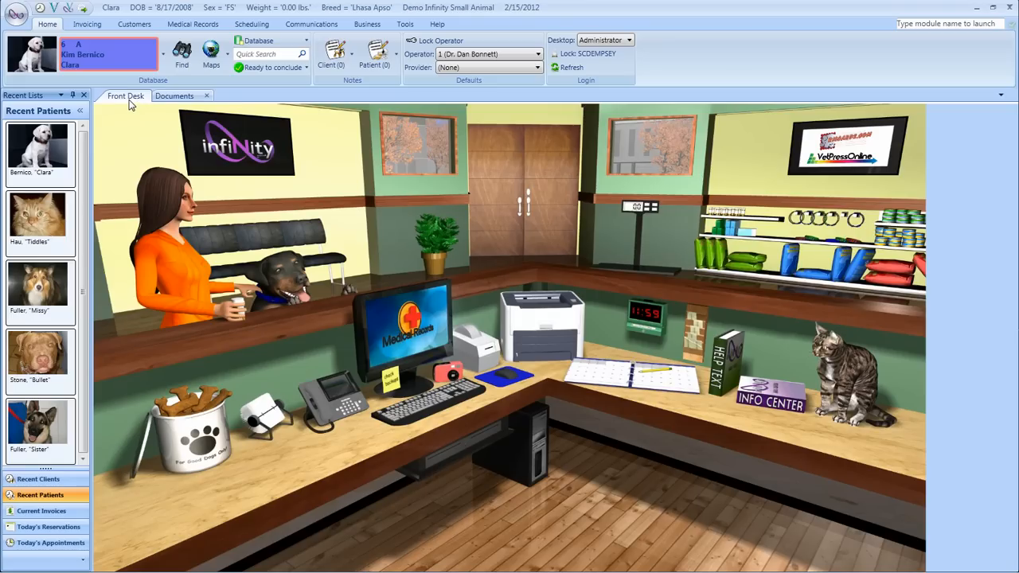
click(411, 335)
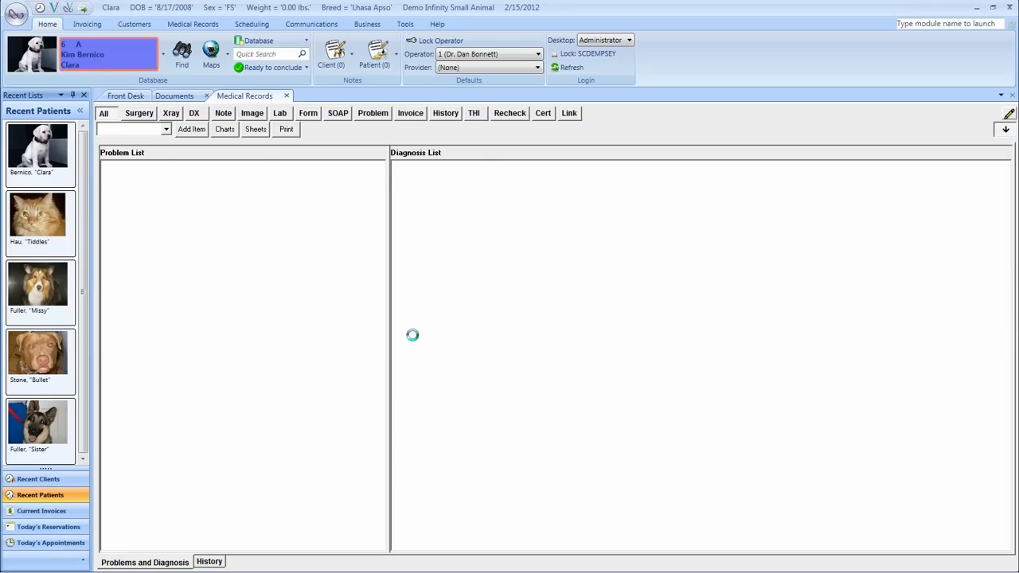
click(570, 113)
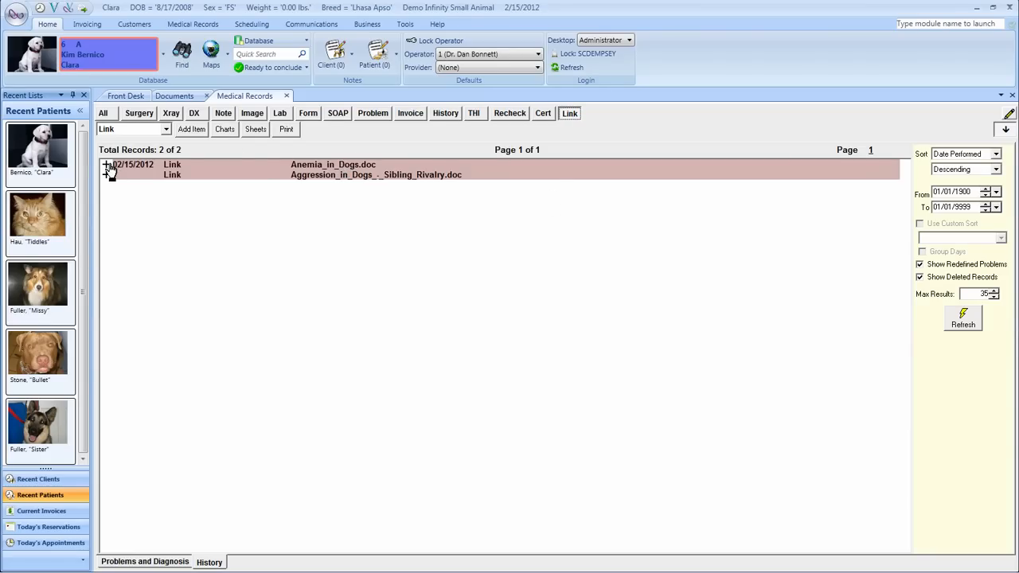
double_click(311, 166)
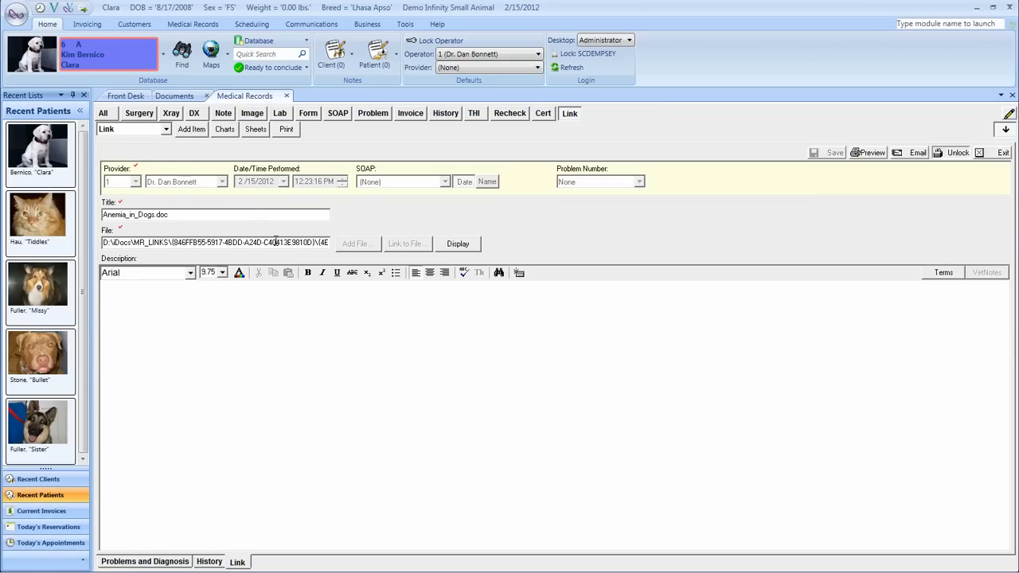
- Display the file linked in the record at full window size, and return to the LifeLearn ClientEd Online Documents list
click(459, 245)
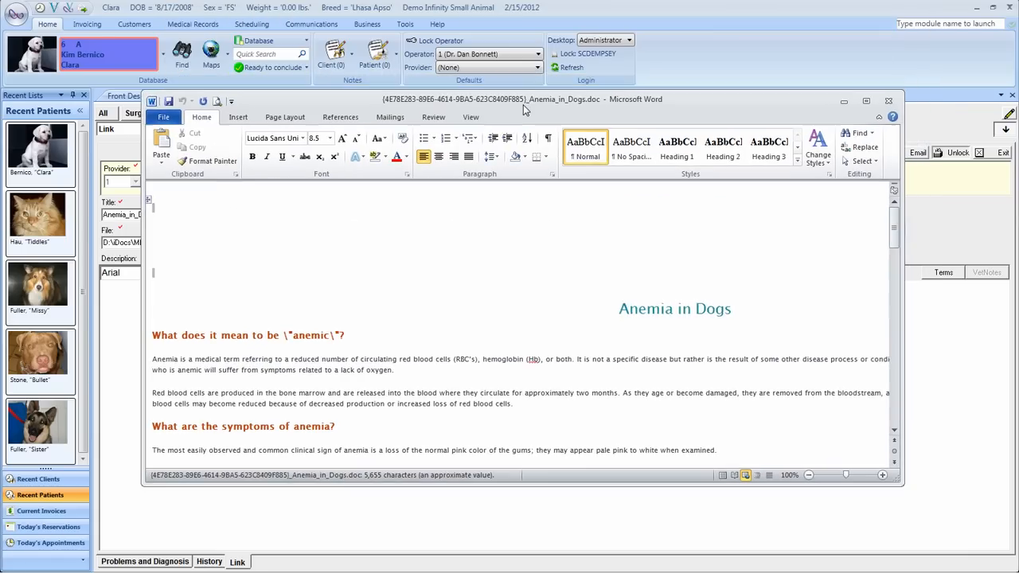
double_click(523, 104)
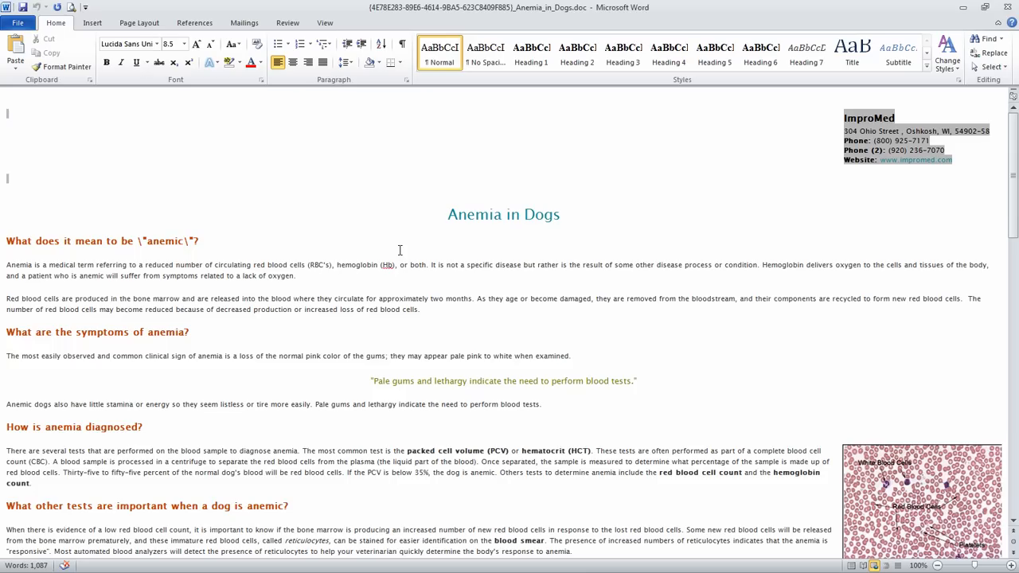
click(1008, 8)
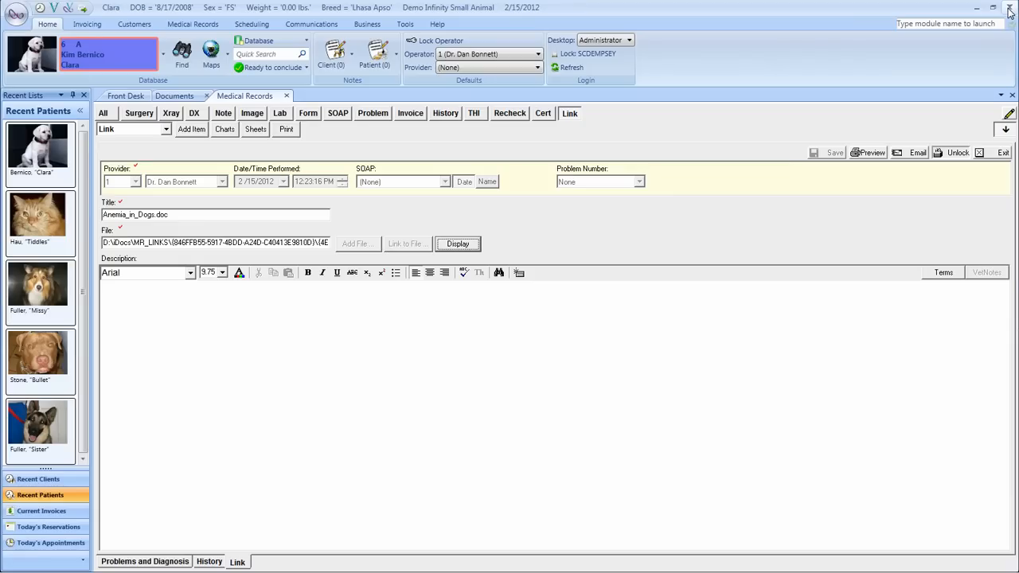
click(287, 97)
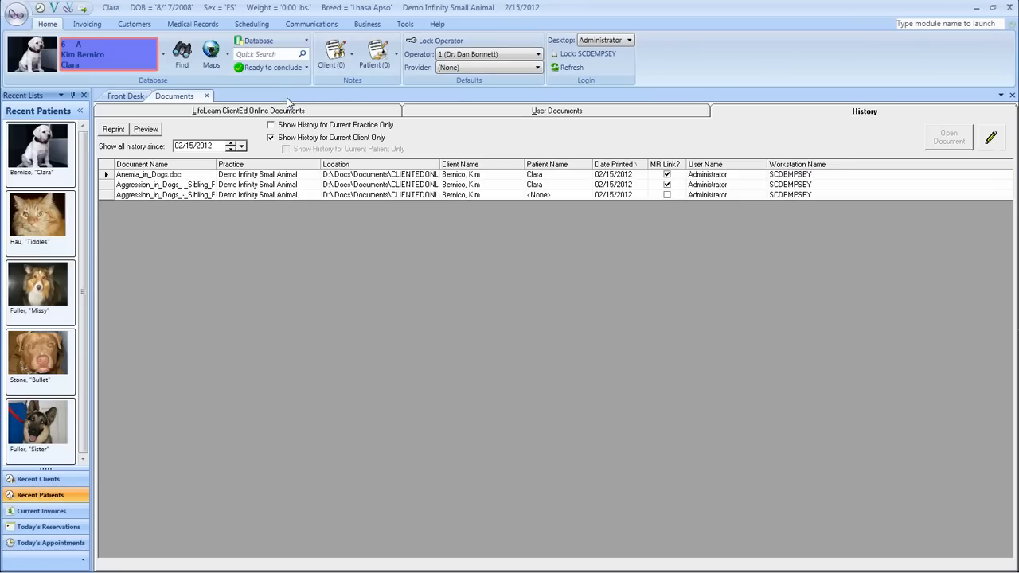
click(176, 114)
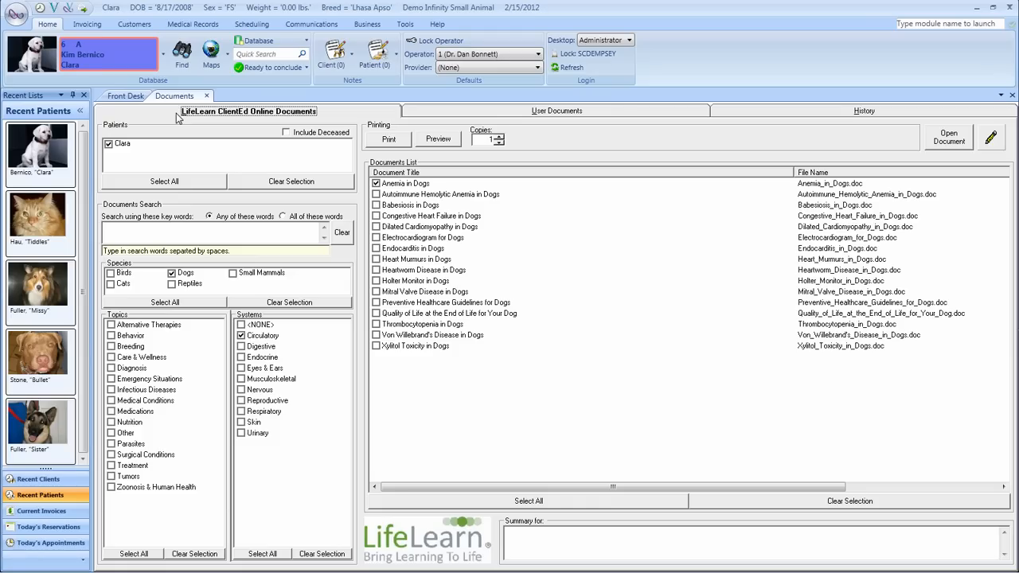